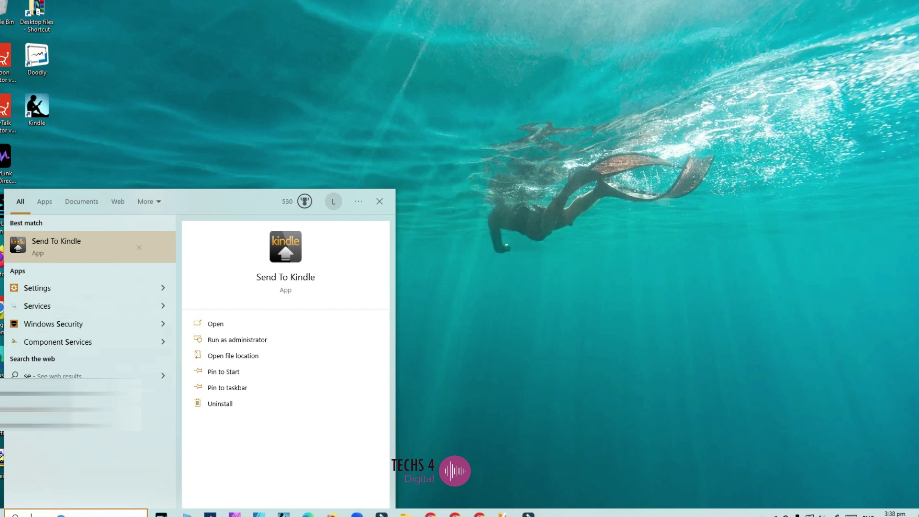
# Step: Launch the Send To Kindle app and open Amazon's Send To Kindle Landing PC Page result
pyautogui.write('nd')
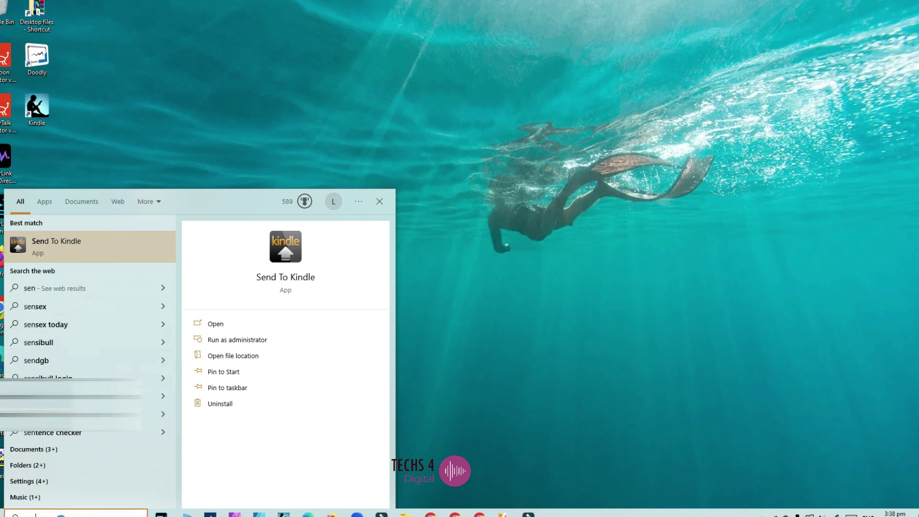
pyautogui.click(68, 254)
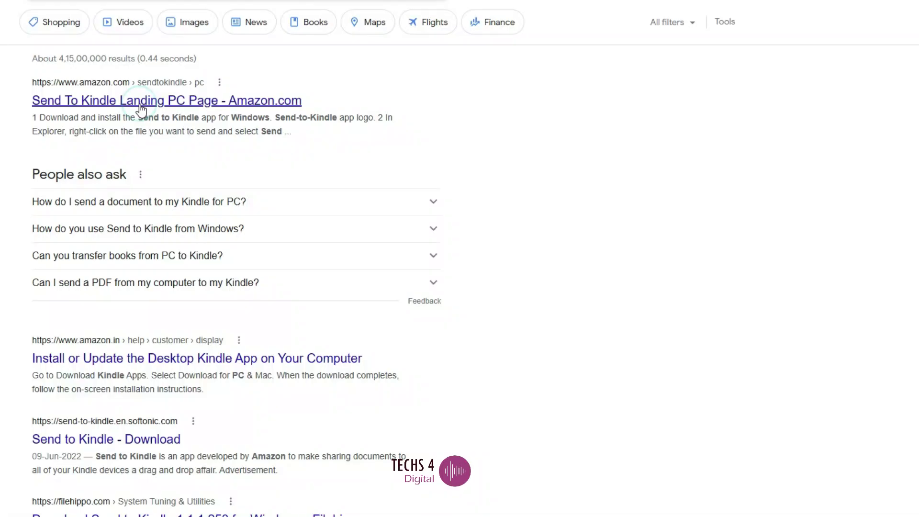
pyautogui.click(139, 101)
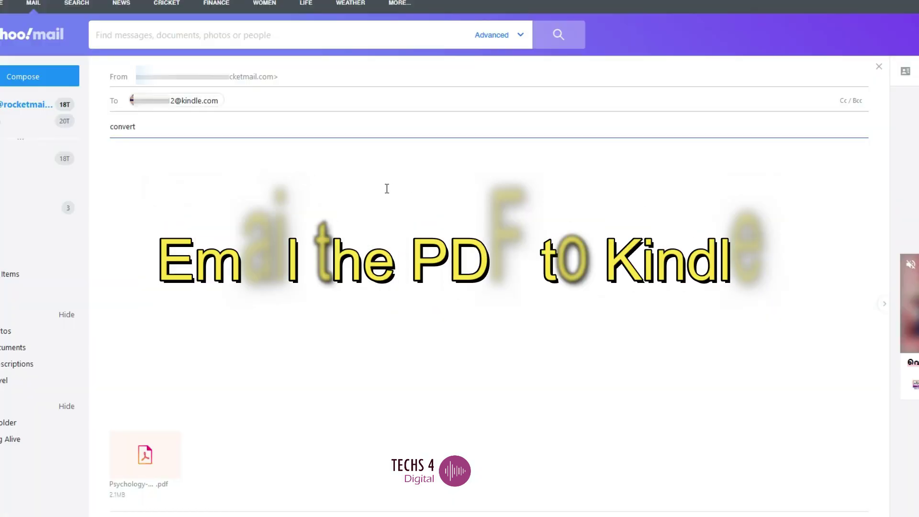
# Step: Highlight the subject word 'convert' in the Kindle email draft, then move into the body
pyautogui.click(152, 129)
pyautogui.moveTo(109, 127); pyautogui.dragTo(149, 127)
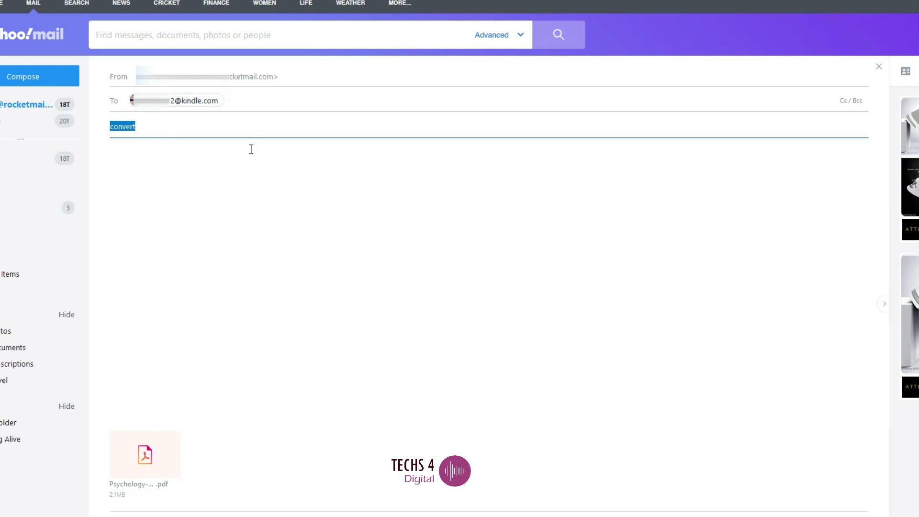
pyautogui.click(245, 197)
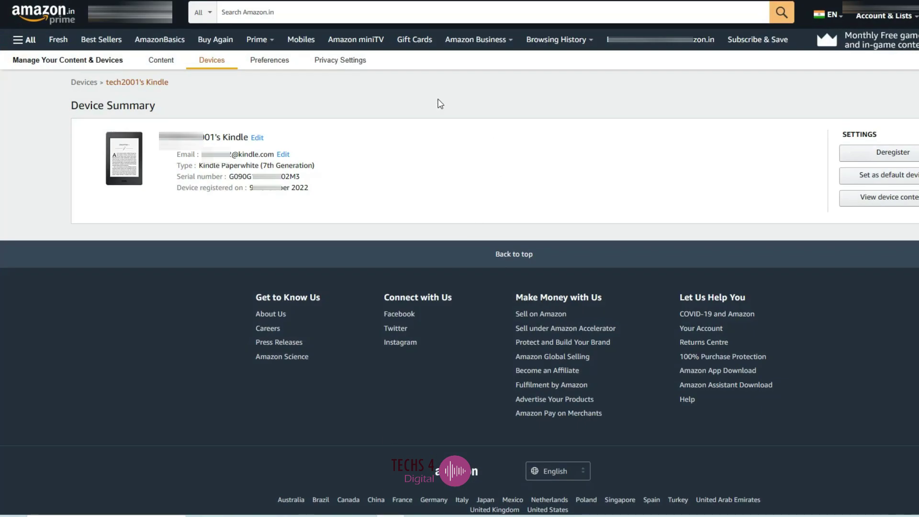
# Step: In Manage Your Content and Devices, open the Kindle Paperwhite's Device Summary from the Devices list
pyautogui.moveTo(906, 15)
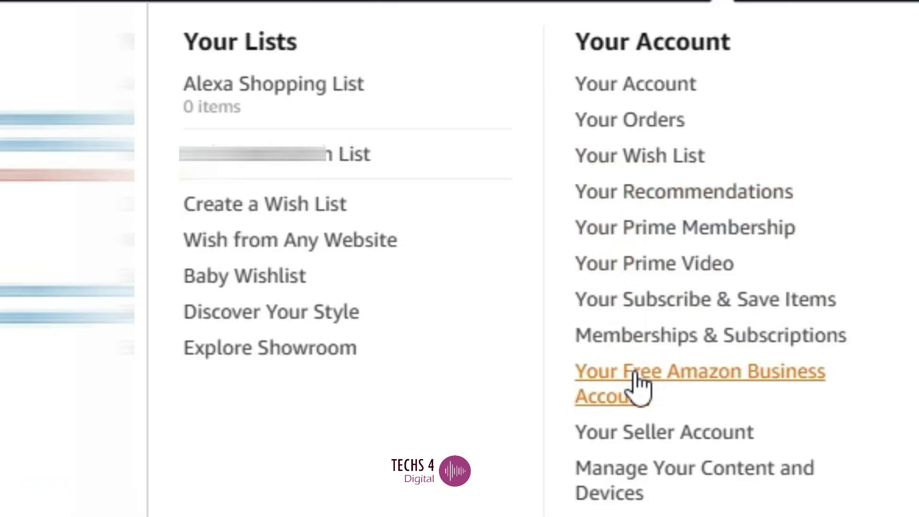
pyautogui.click(643, 463)
pyautogui.click(211, 70)
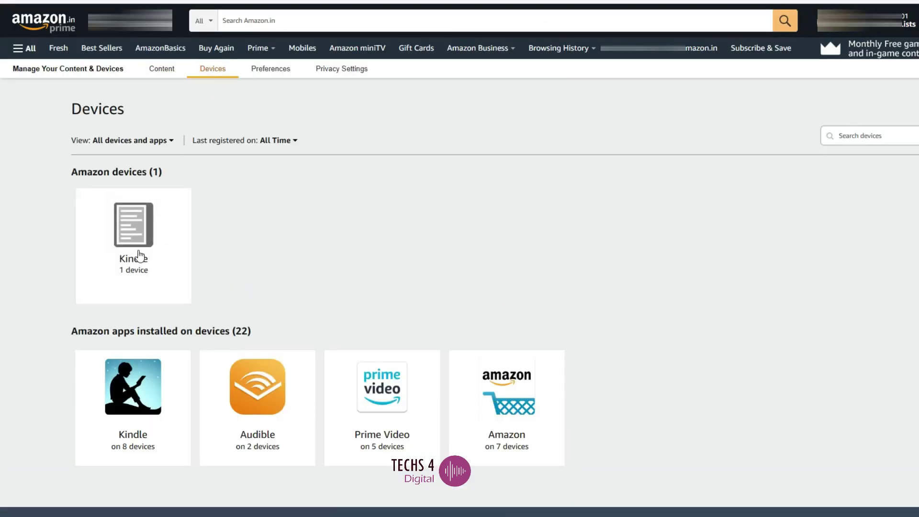
pyautogui.click(139, 256)
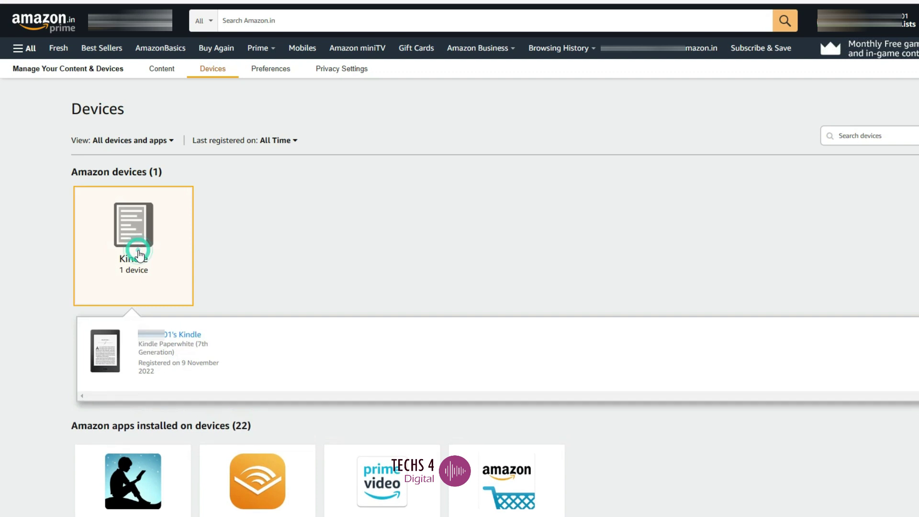
pyautogui.click(161, 335)
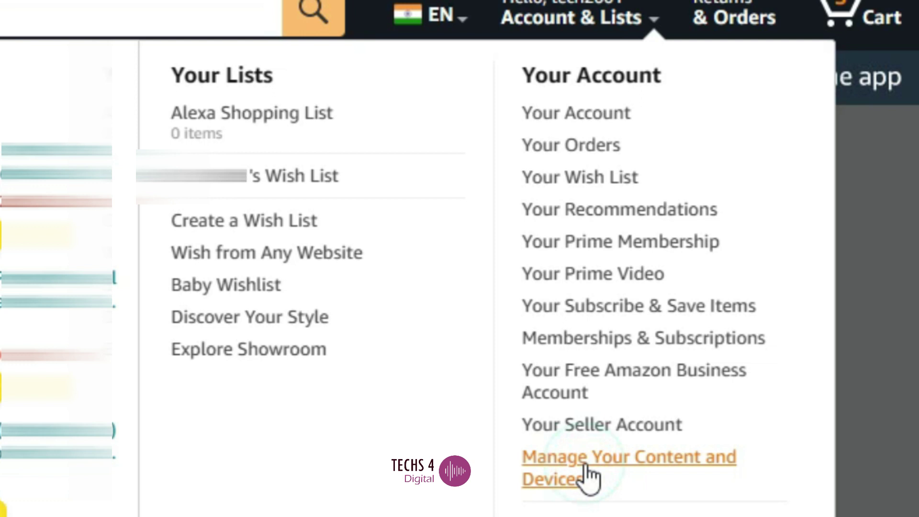
# Step: Expand Personal Document Settings under Preferences and highlight the Approved Personal Document E-mail List note
pyautogui.click(590, 477)
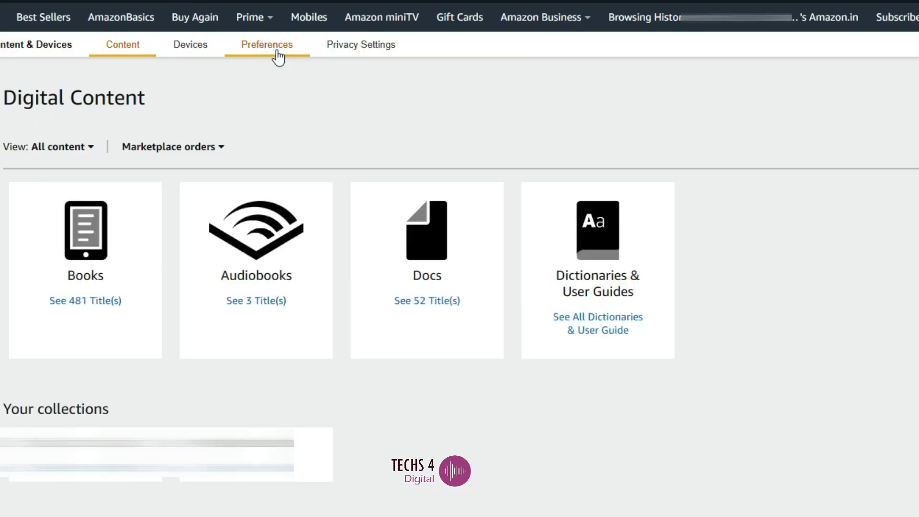
pyautogui.click(278, 56)
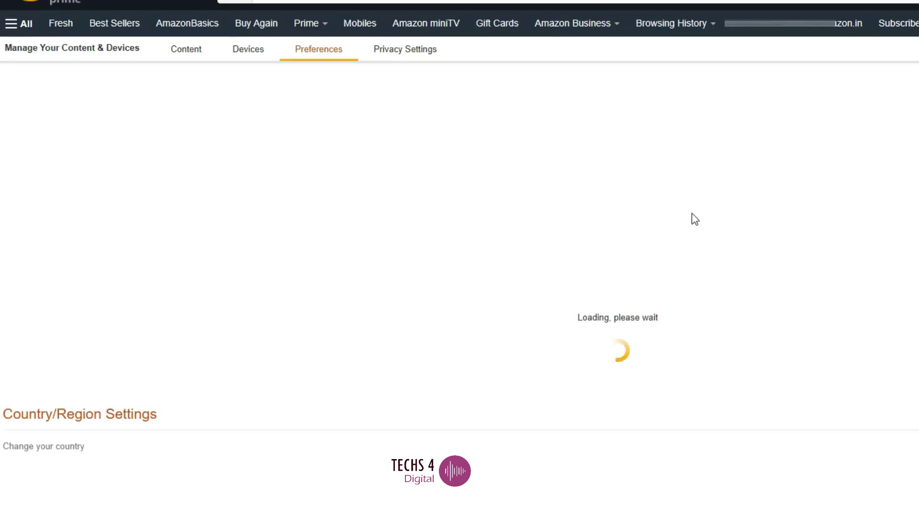
pyautogui.scroll(-6, 695, 220)
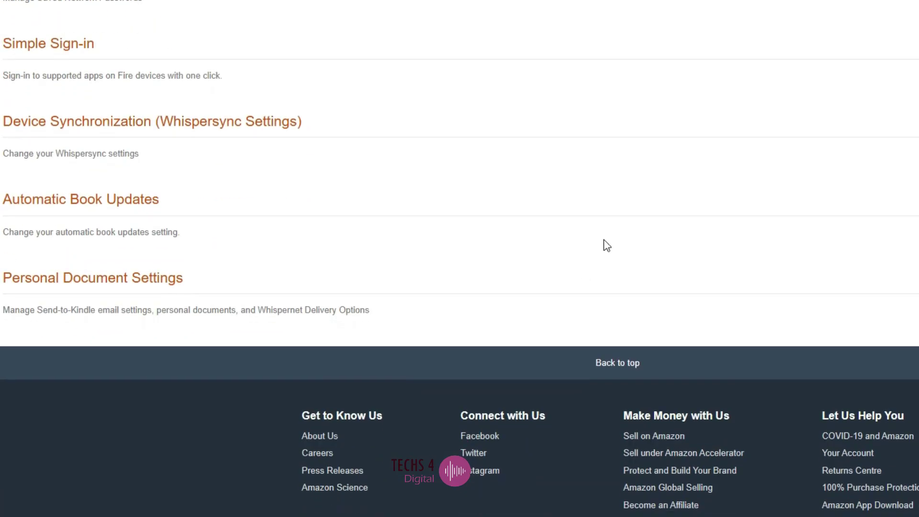
pyautogui.click(118, 290)
pyautogui.scroll(-6, 236, 348)
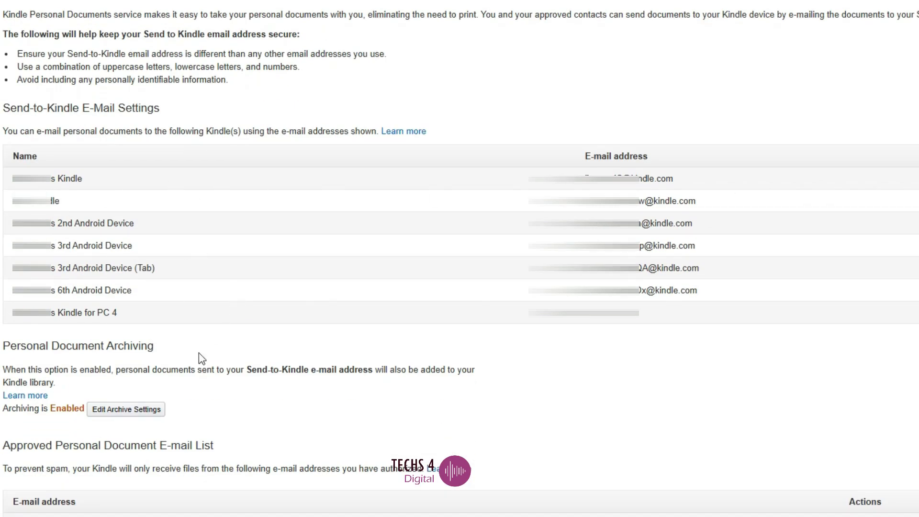
pyautogui.scroll(-6, 199, 353)
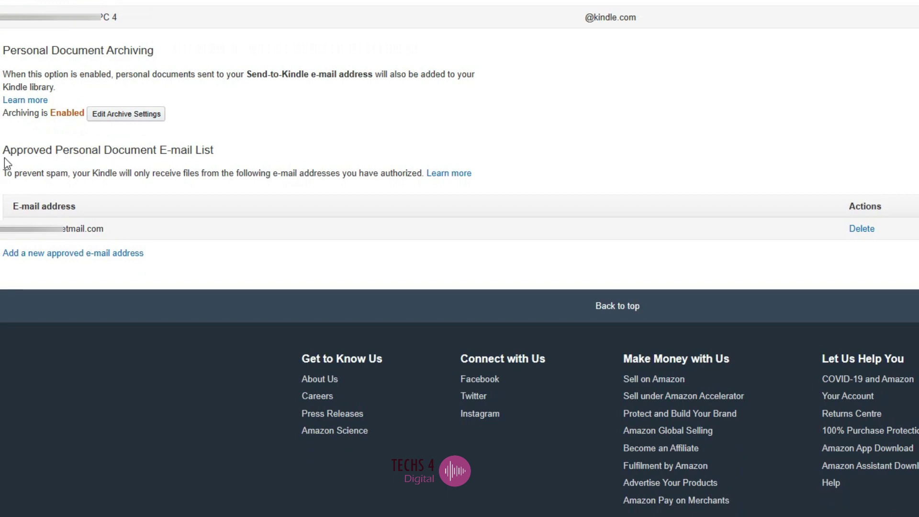
pyautogui.moveTo(3, 151); pyautogui.dragTo(236, 150)
pyautogui.moveTo(7, 173); pyautogui.dragTo(427, 170)
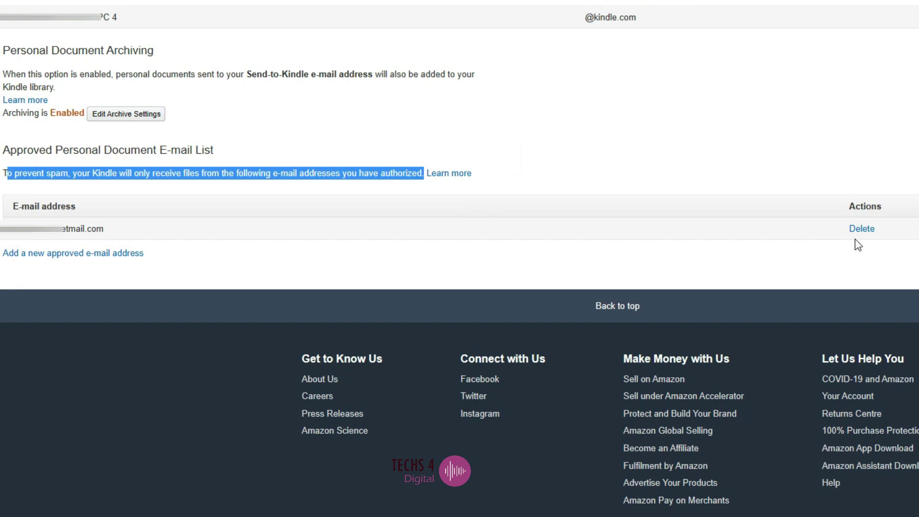
pyautogui.click(739, 251)
# Step: Open and close the Add approved address form and the Kindle address Edit form unchanged
pyautogui.click(65, 254)
pyautogui.click(534, 253)
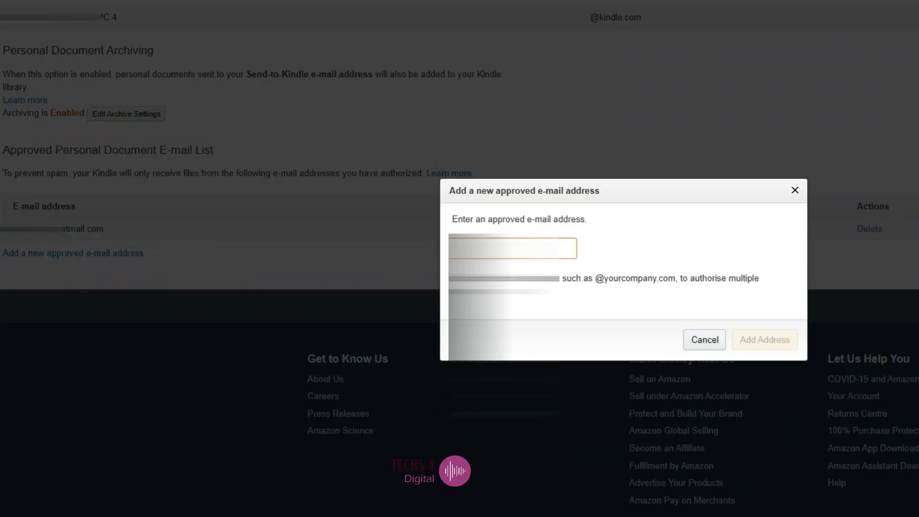
pyautogui.click(669, 234)
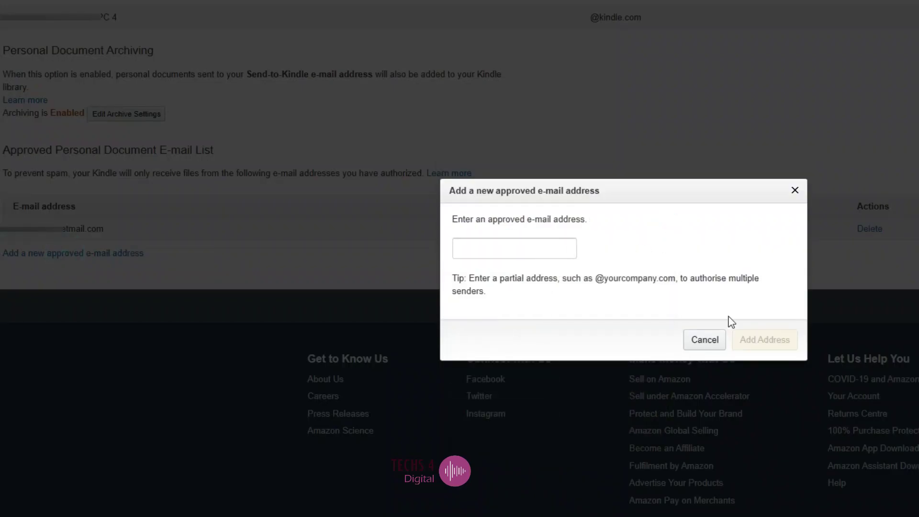
pyautogui.click(791, 195)
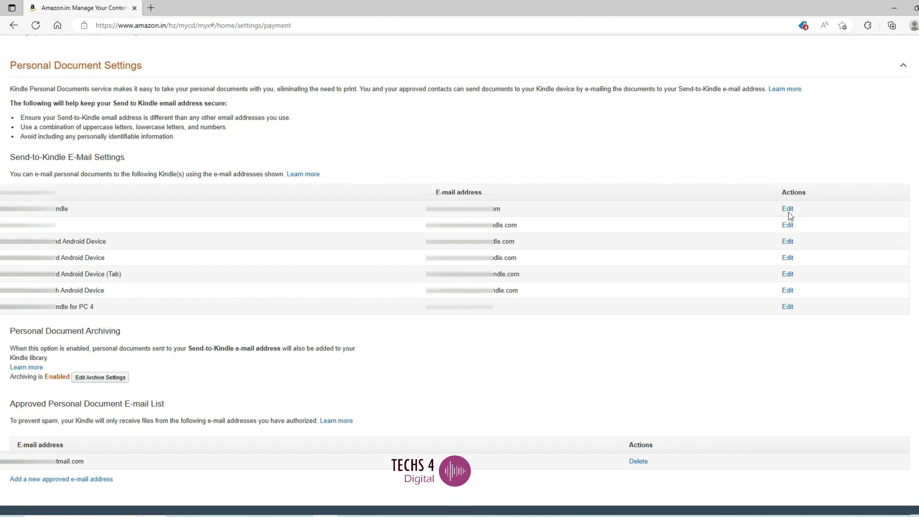
pyautogui.click(788, 210)
pyautogui.click(590, 197)
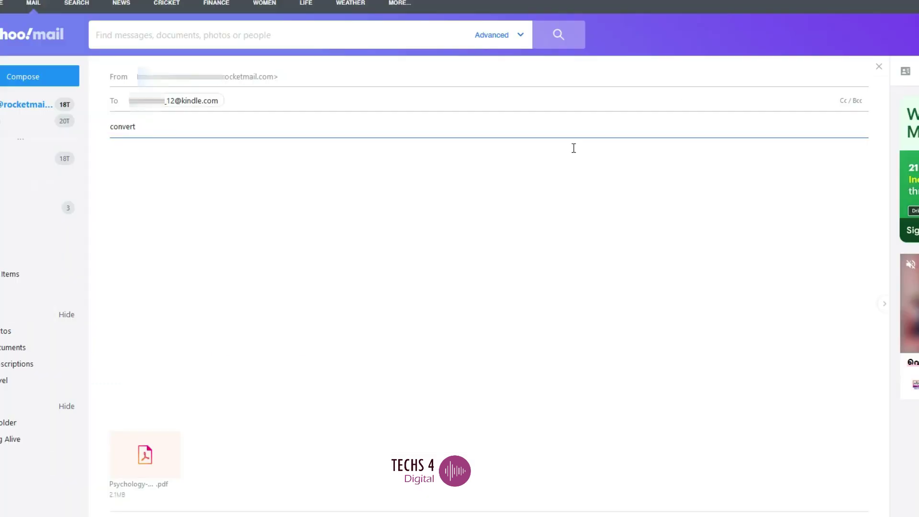
# Step: Select the subject 'convert' and place the caret in the message body of the Kindle email
pyautogui.click(152, 127)
pyautogui.moveTo(111, 129); pyautogui.dragTo(150, 127)
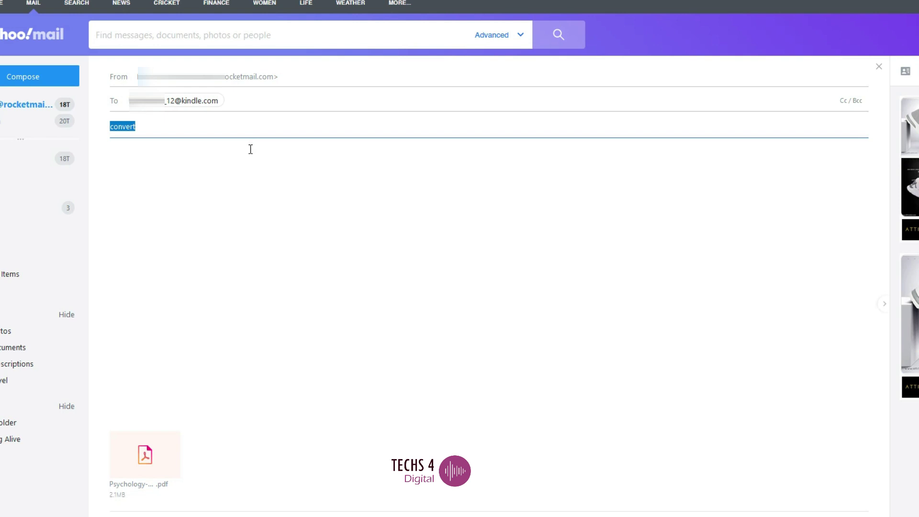
pyautogui.click(245, 198)
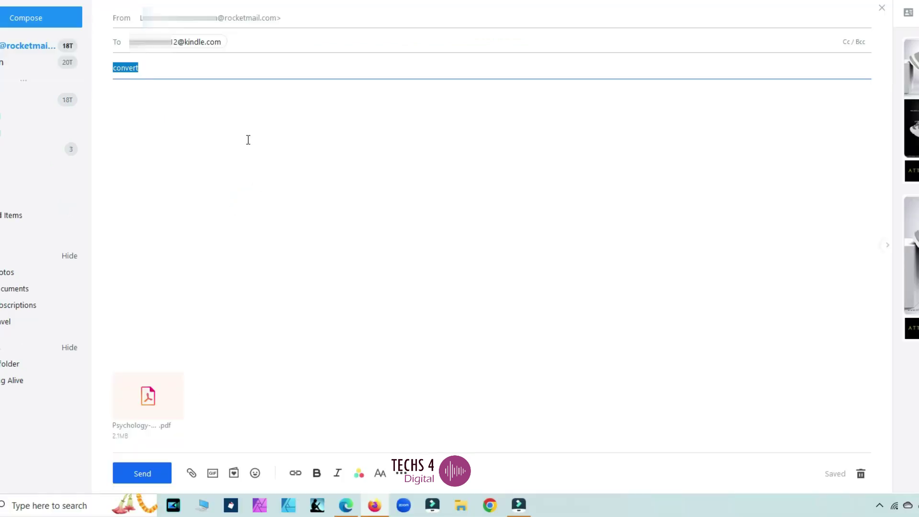
pyautogui.click(246, 199)
pyautogui.click(248, 140)
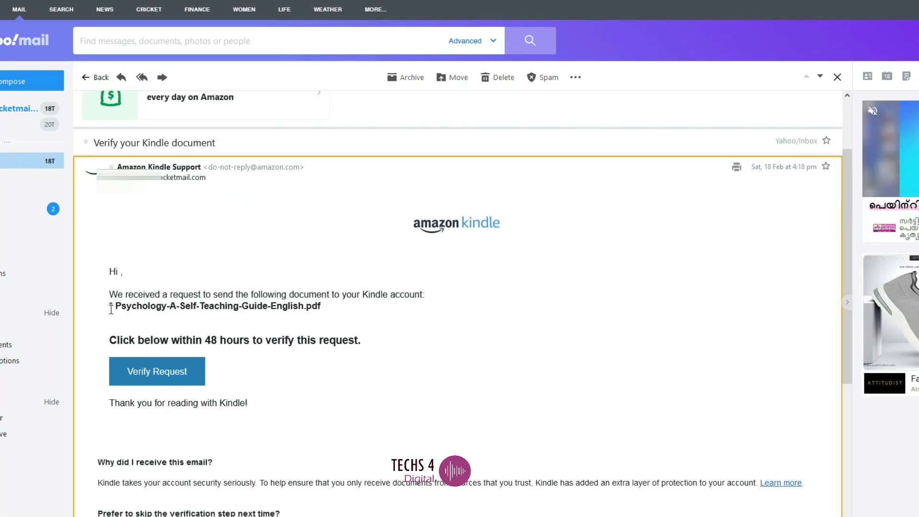
pyautogui.click(160, 381)
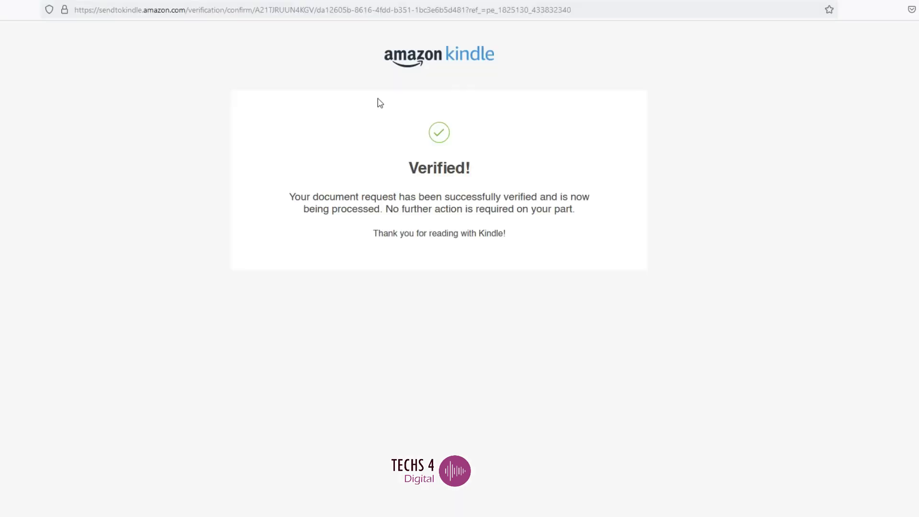
pyautogui.moveTo(388, 209); pyautogui.dragTo(616, 208)
pyautogui.click(599, 236)
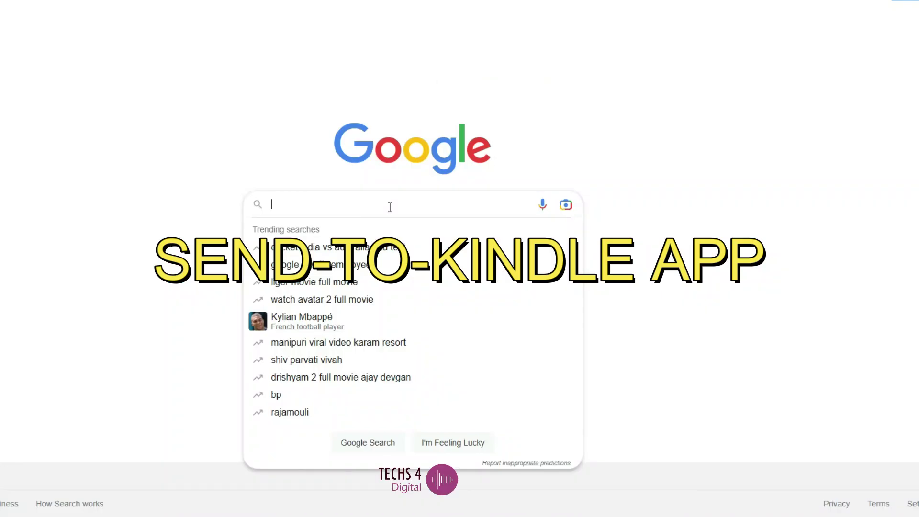
# Step: Search 'amazon send to kindle', open Amazon's Send to Kindle page, and download the Windows version
pyautogui.write('amaz')
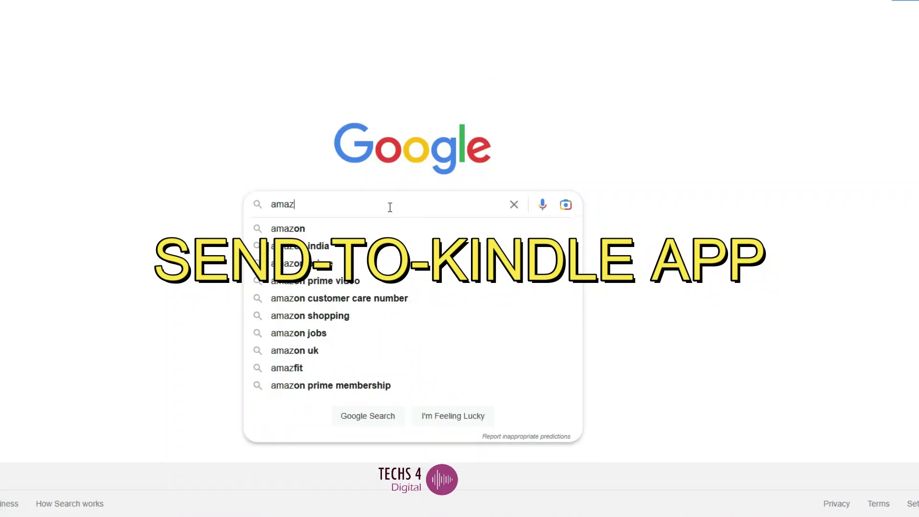
pyautogui.write('on send to k')
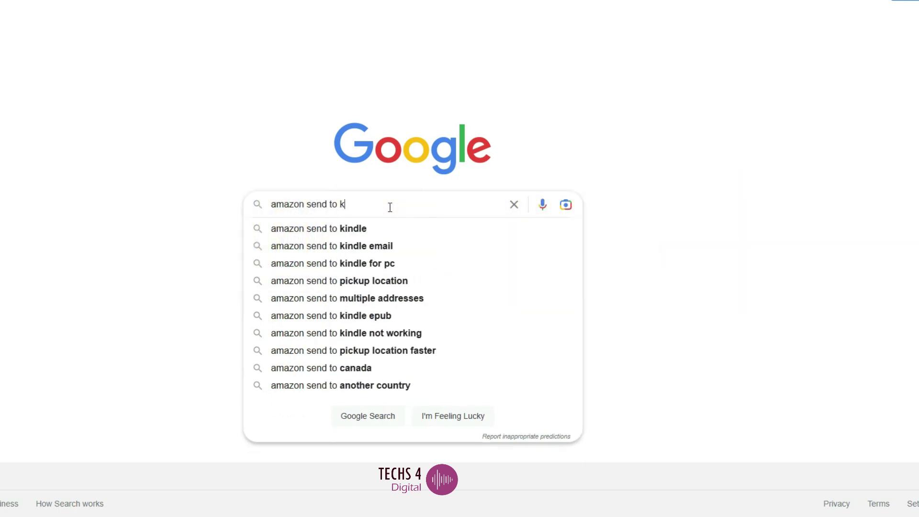
pyautogui.write('inle')
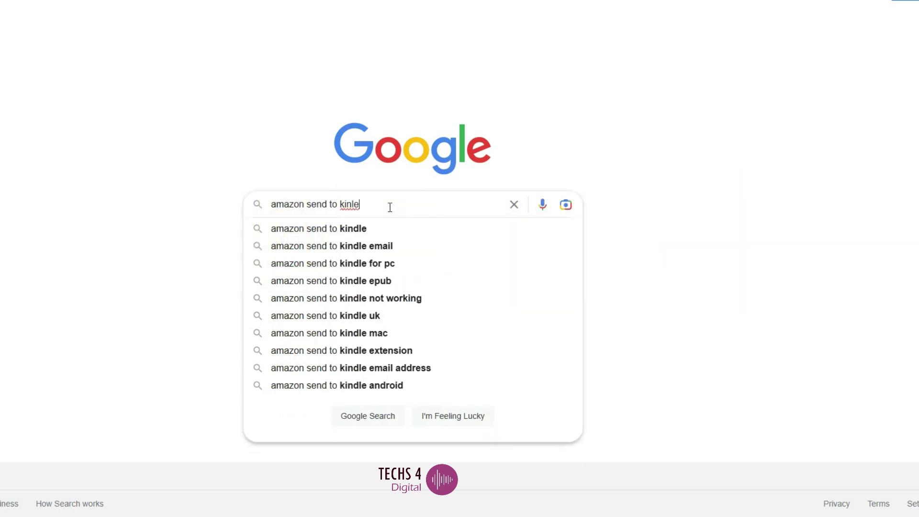
pyautogui.click(426, 266)
pyautogui.click(213, 86)
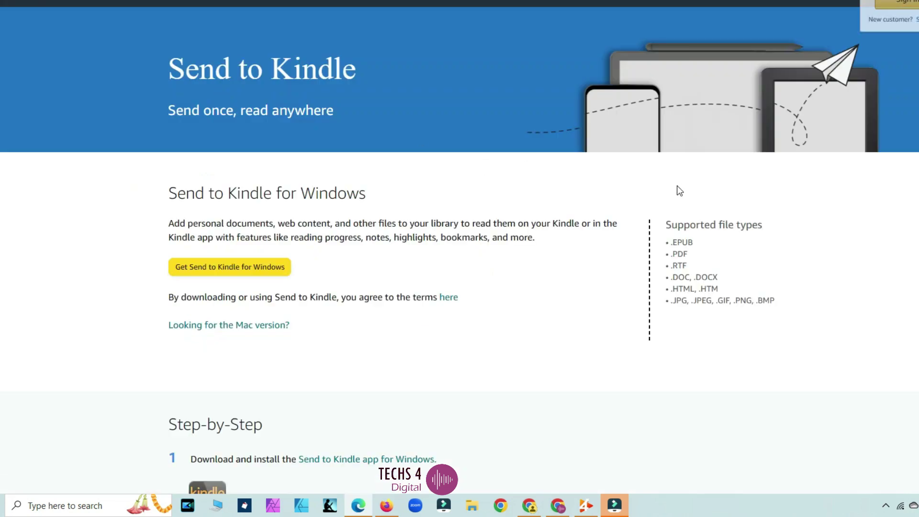
pyautogui.click(257, 274)
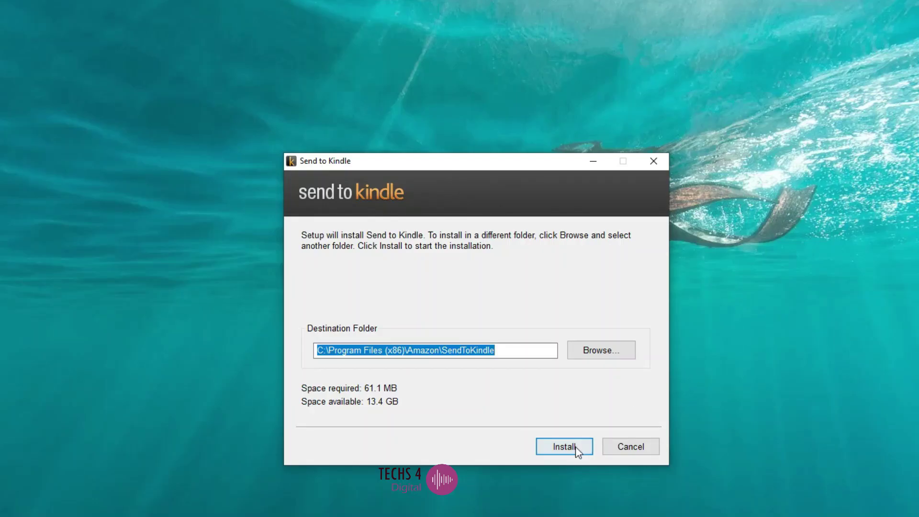
# Step: Install Send to Kindle into C:\Program Files (x86)\Amazon\SendToKindle and launch it from Start
pyautogui.click(564, 447)
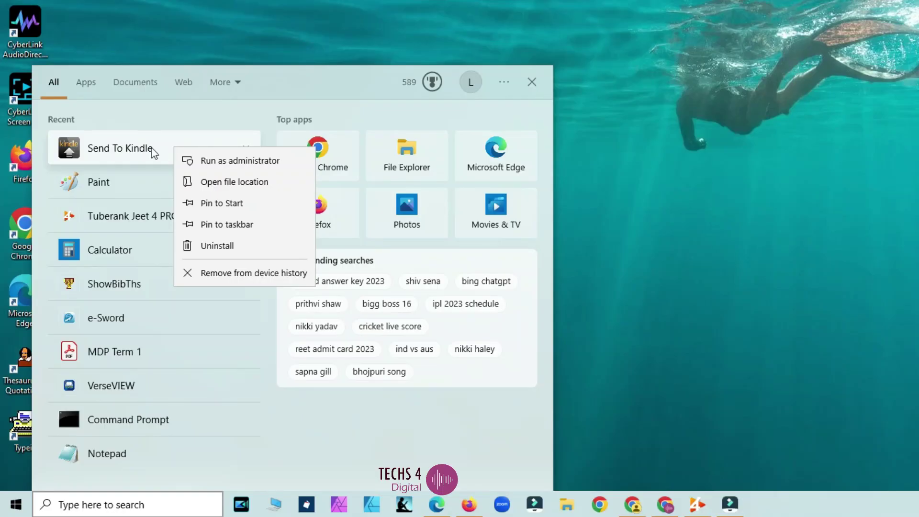
pyautogui.click(152, 147)
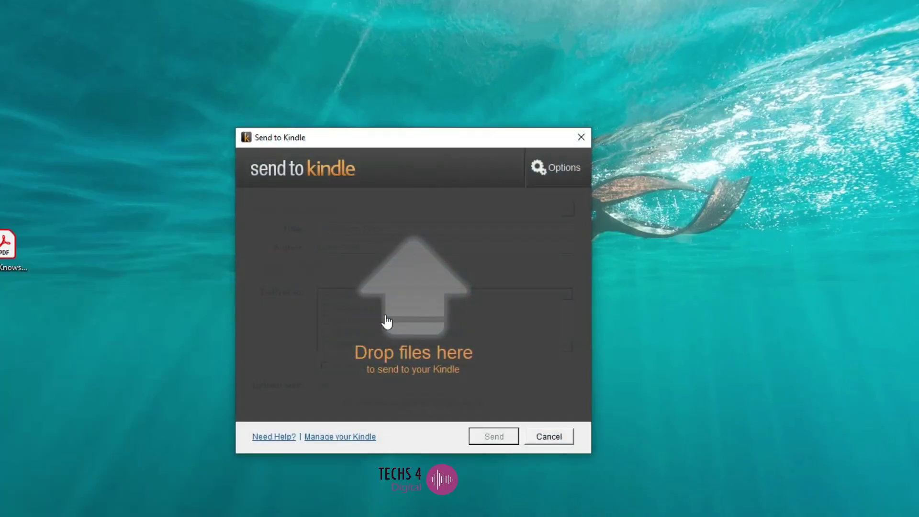
# Step: Choose the Billy-Knows-A-Secret-James-Minter PDF and send it to the selected Kindle devices
pyautogui.click(430, 312)
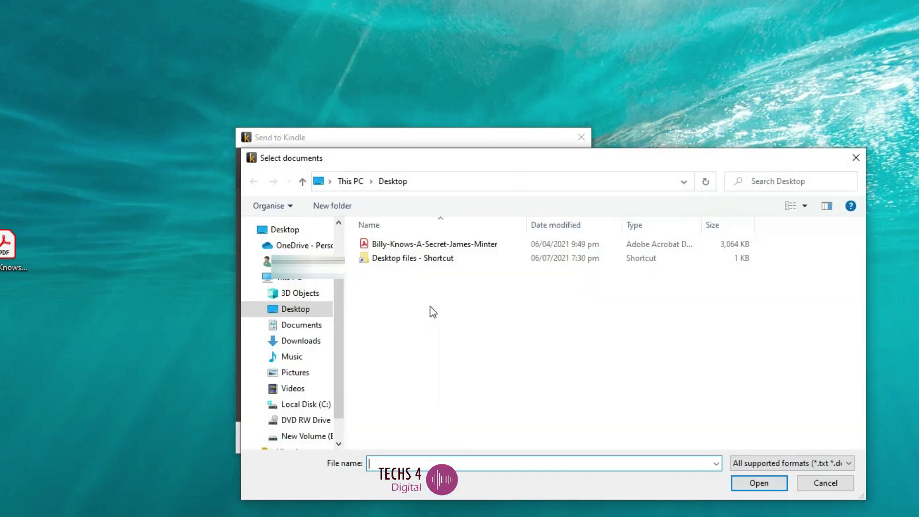
pyautogui.doubleClick(467, 247)
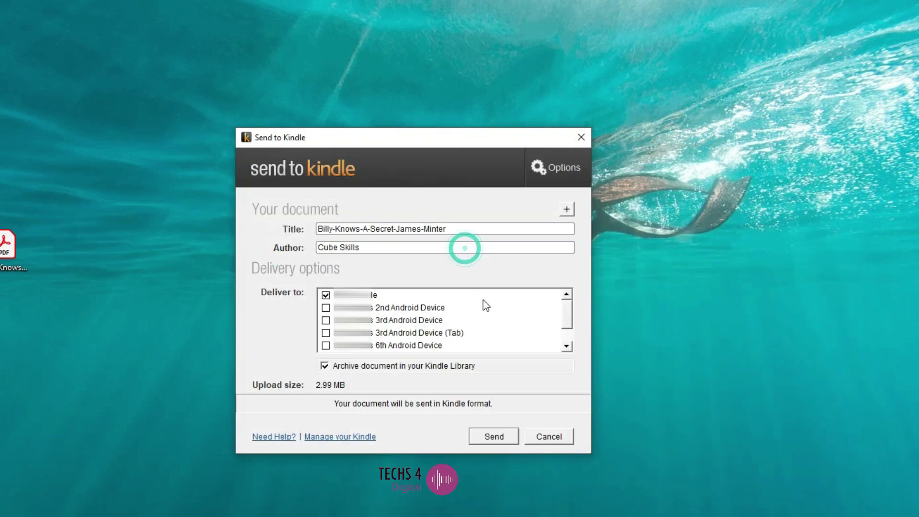
pyautogui.moveTo(566, 314); pyautogui.dragTo(569, 337)
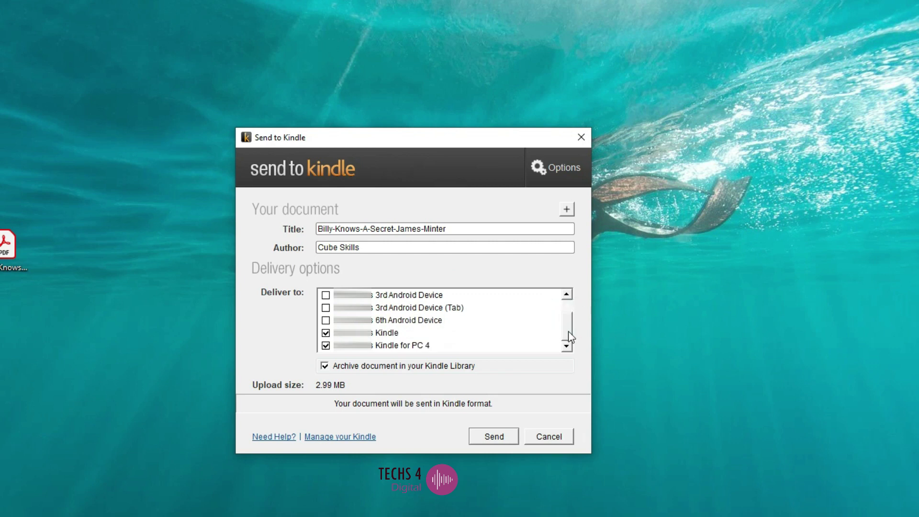
pyautogui.click(491, 435)
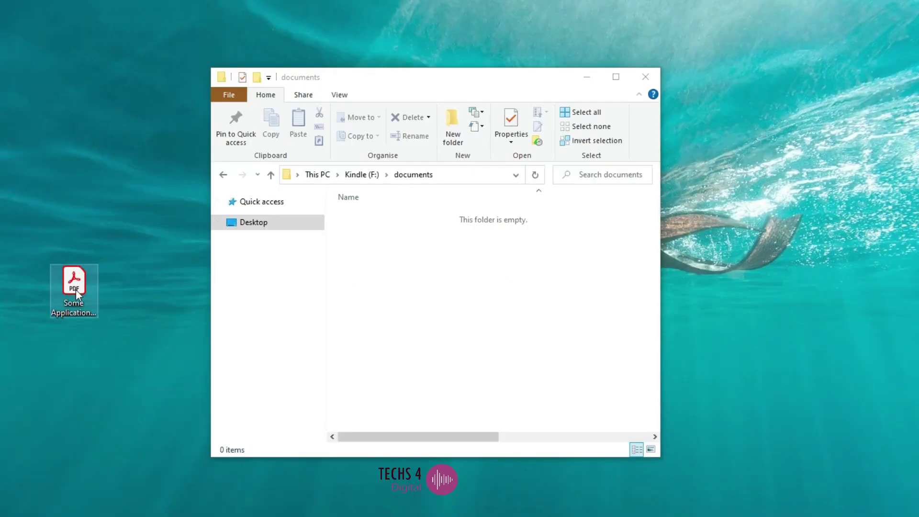
# Step: Copy the trigonometry PDF into Kindle (F:) documents, then select 'convert' in the Yahoo draft subject
pyautogui.moveTo(79, 288); pyautogui.dragTo(406, 284)
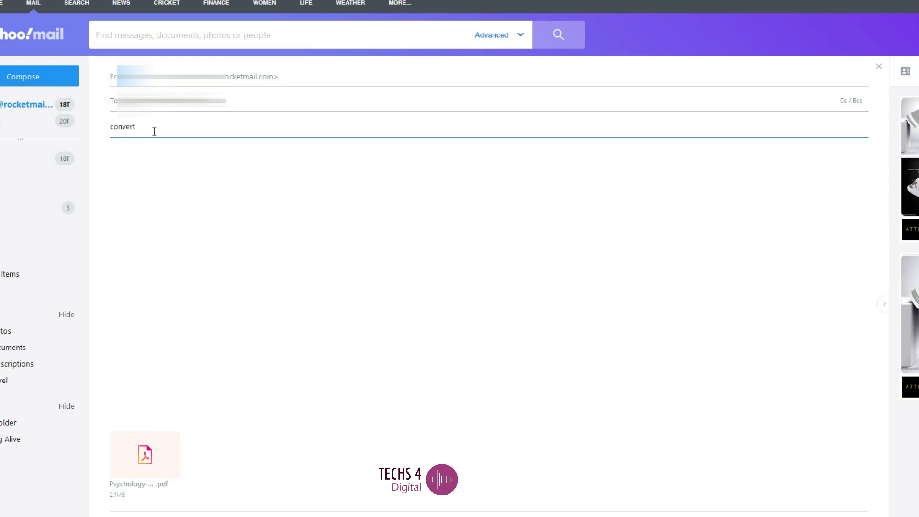
pyautogui.click(154, 130)
pyautogui.doubleClick(152, 128)
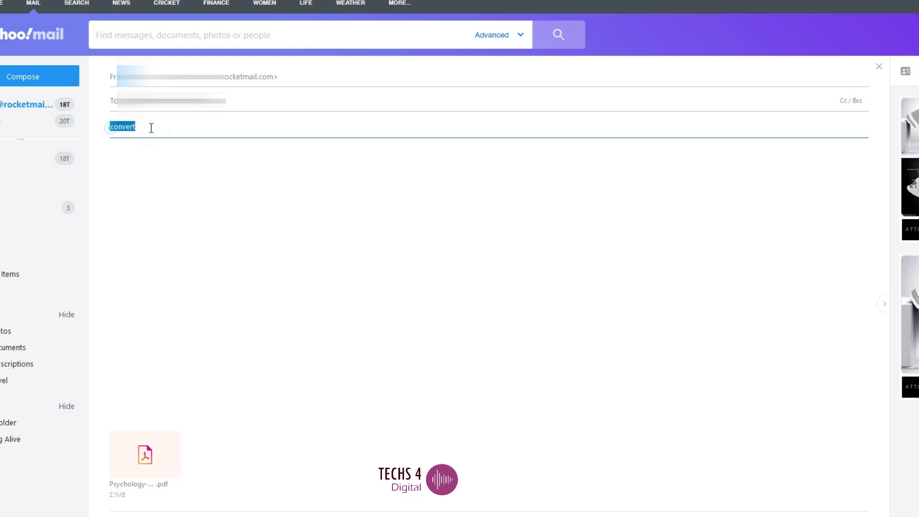